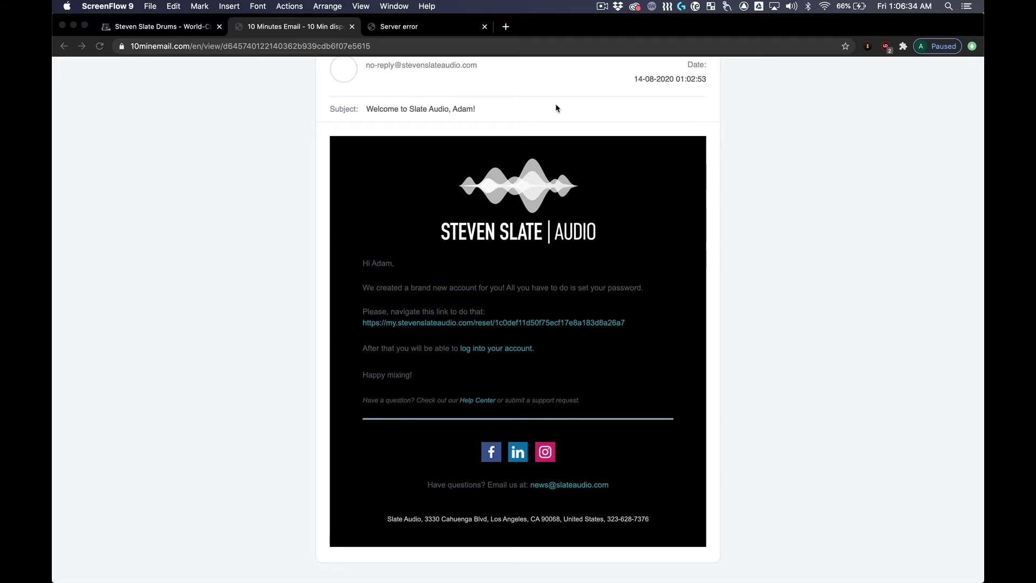
Step: Follow the password-setup link in the Slate Audio welcome email
click(508, 324)
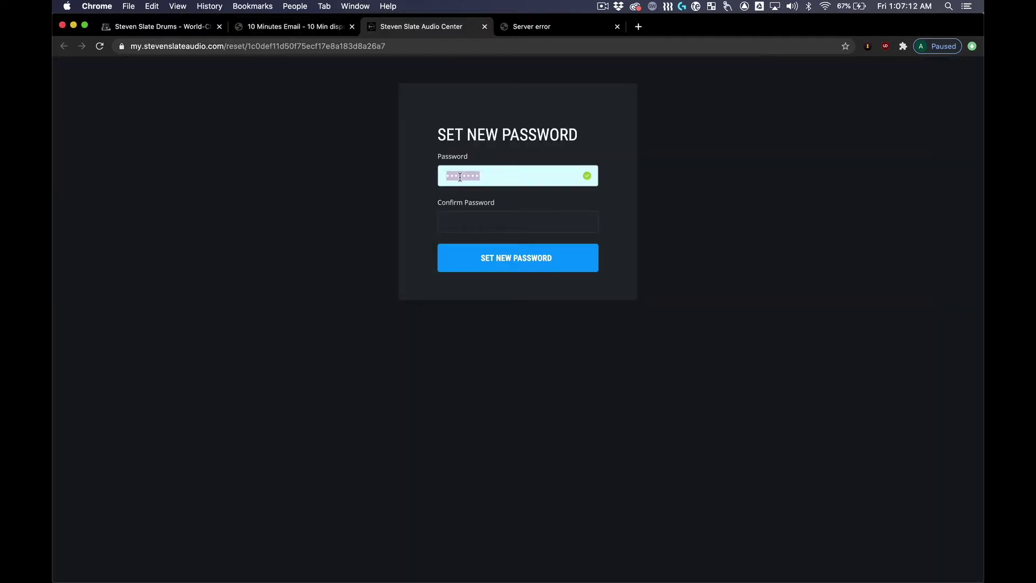
Step: Enter the new account password, submit it, and dismiss the success confirmation
text(••••••••)
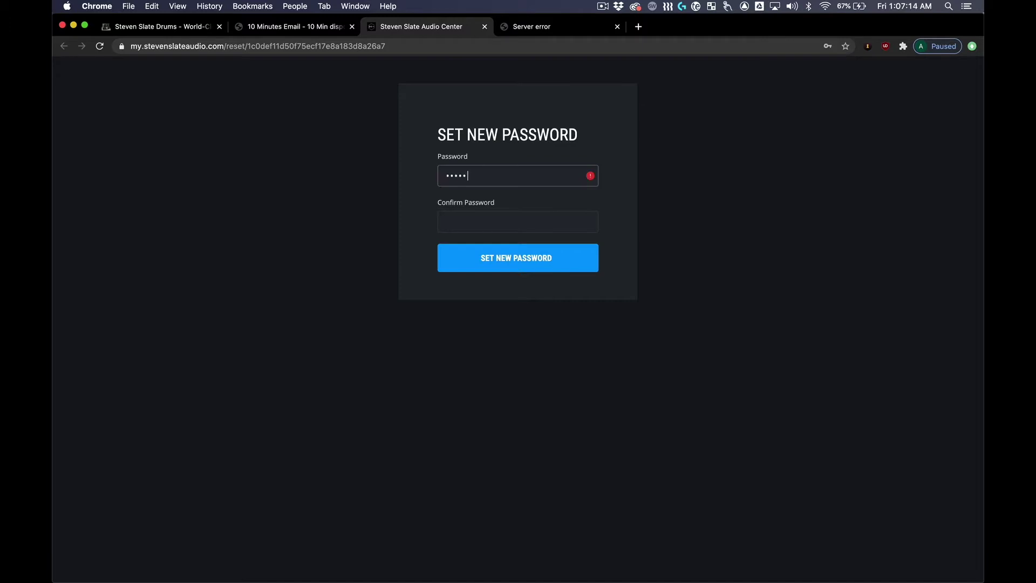
text(••••••)
click(495, 260)
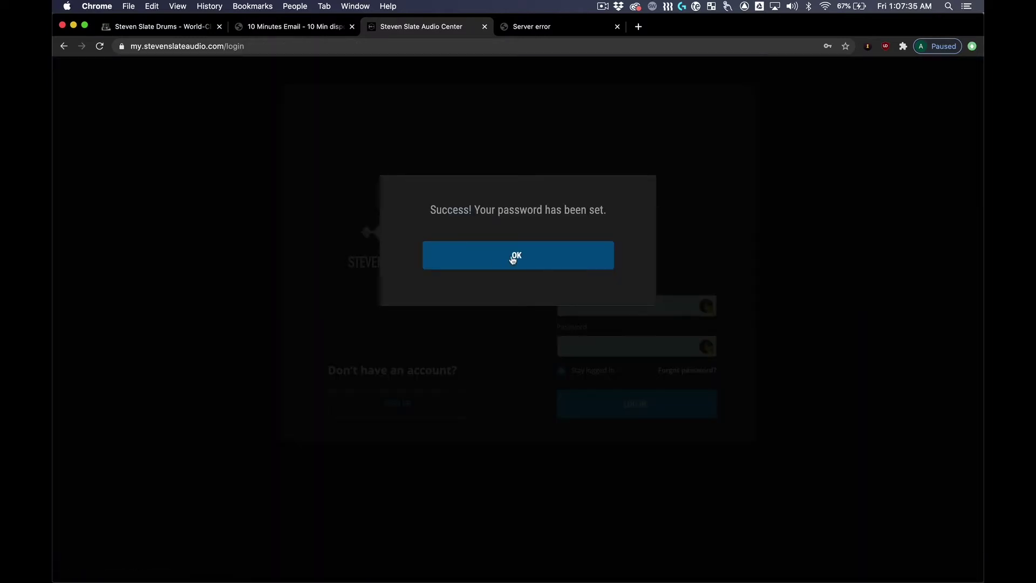
click(515, 256)
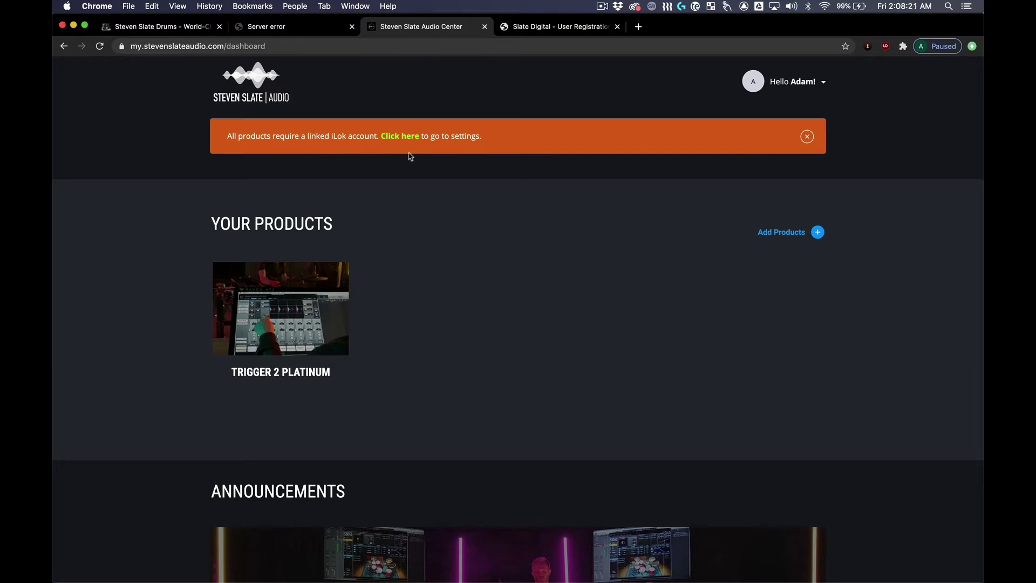
Step: Enter the iLok user ID under Account User ID in iLok settings and verify it
click(410, 141)
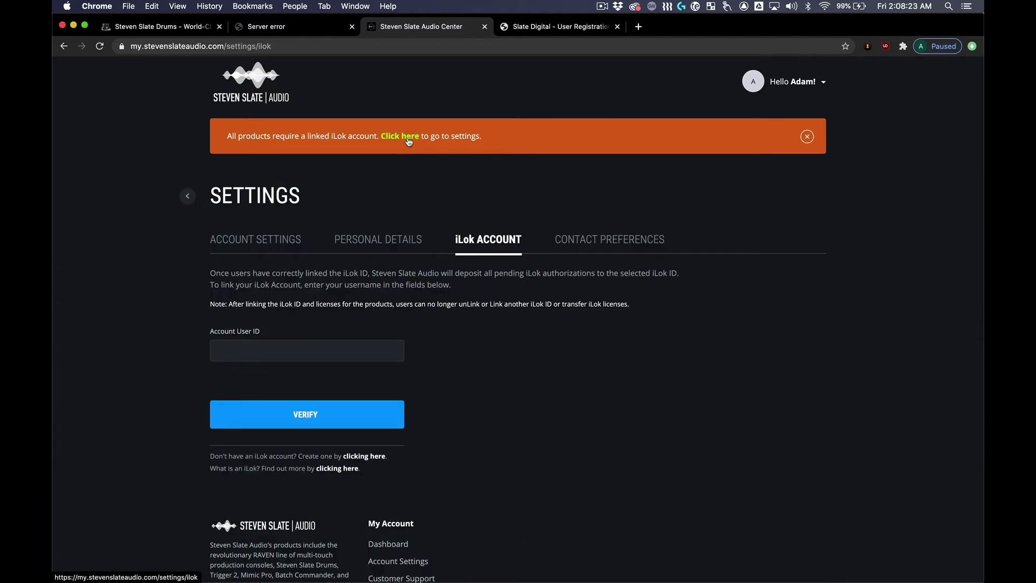
click(319, 351)
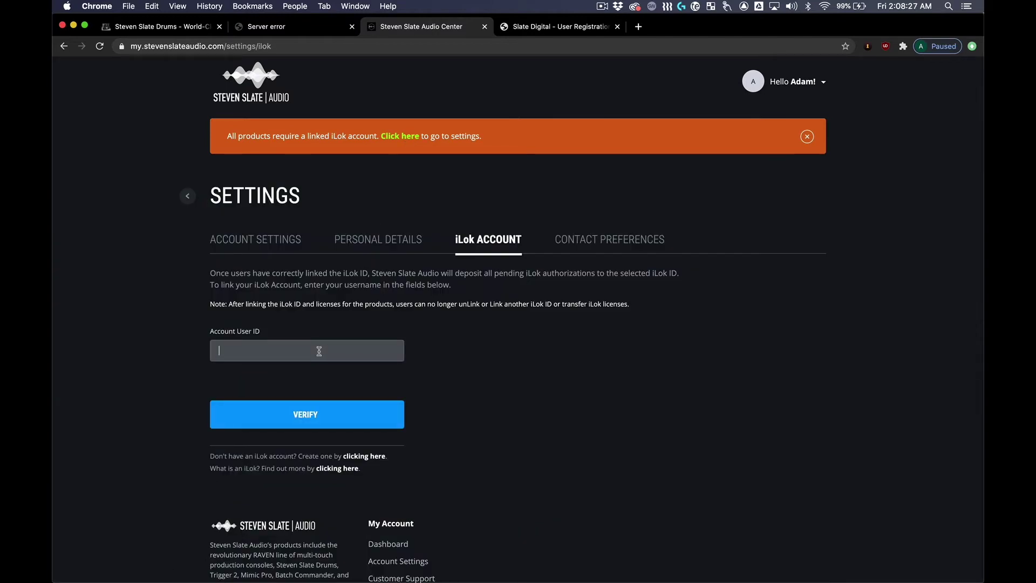
text(slateaudiotest)
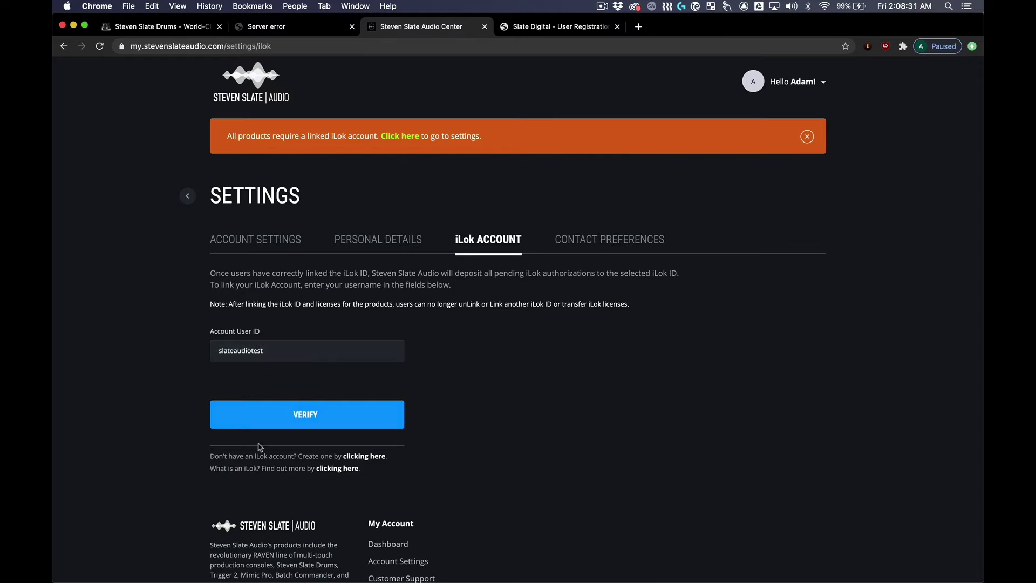
click(292, 417)
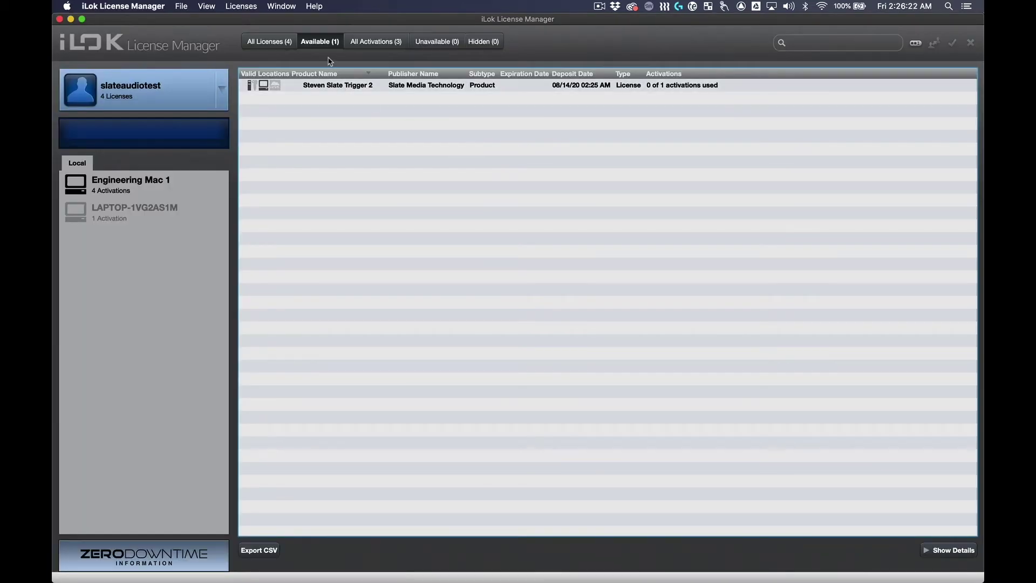
Step: Activate the available Steven Slate Trigger 2 license on Engineering Mac 1
click(338, 86)
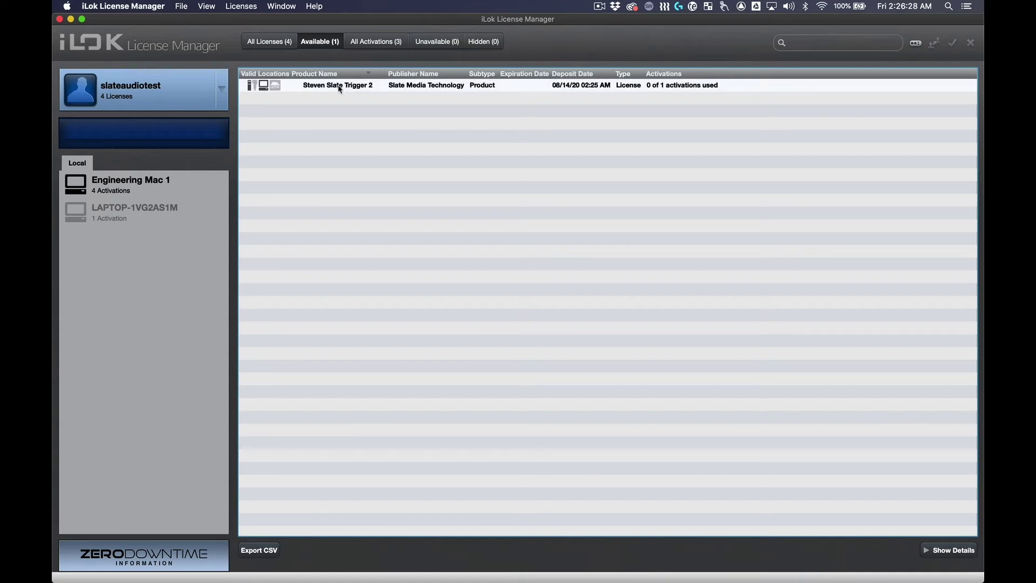
click(339, 86)
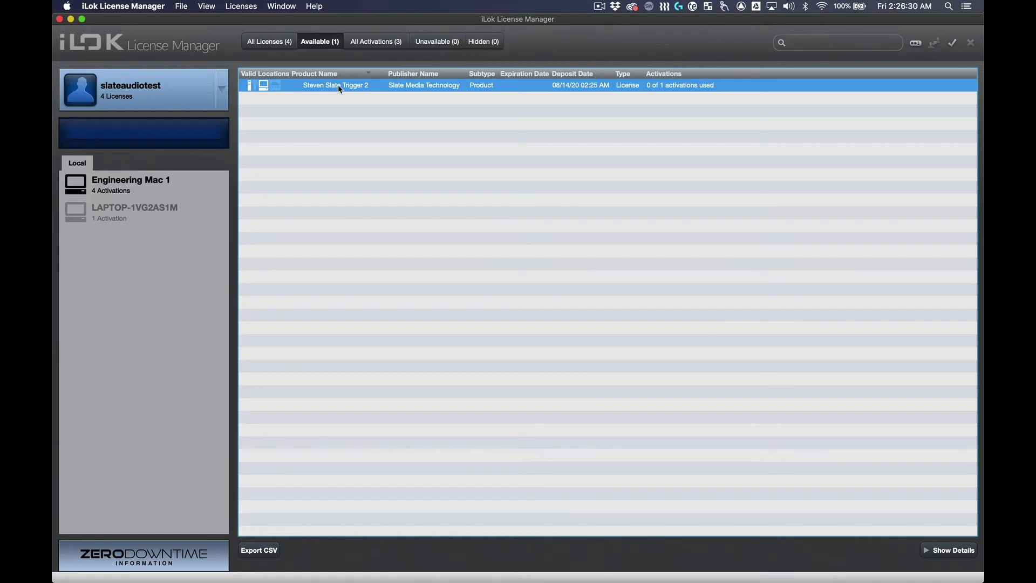
drag(340, 89, 172, 191)
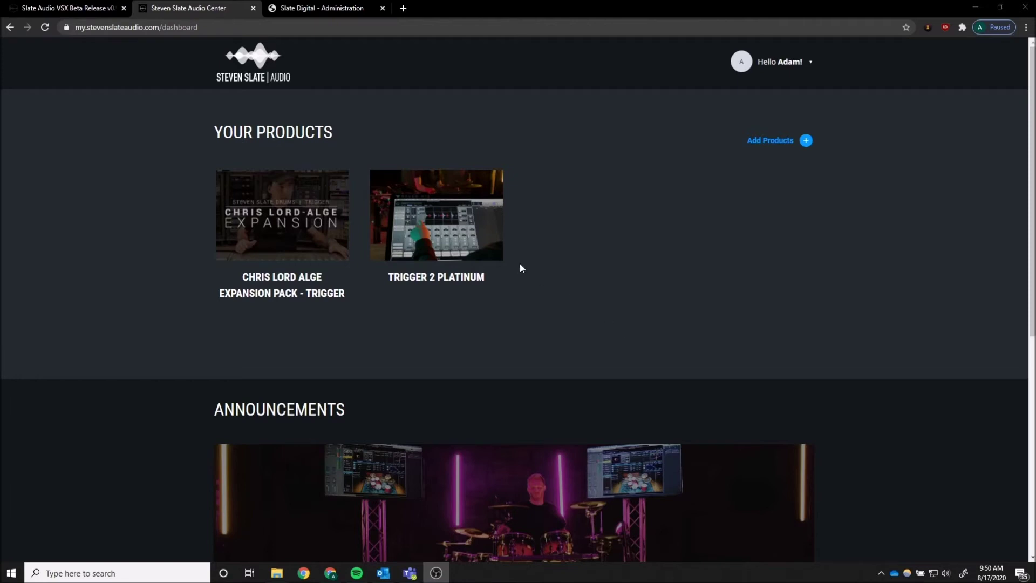
Step: Save the Slate Audio Center Windows installer from the Trigger 2 Platinum page into Downloads
click(469, 234)
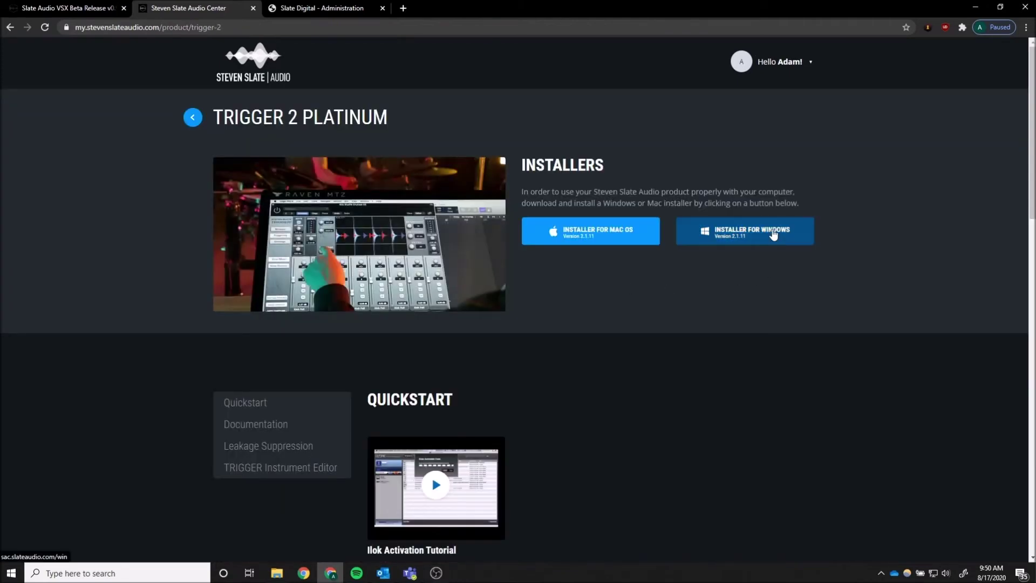
click(773, 234)
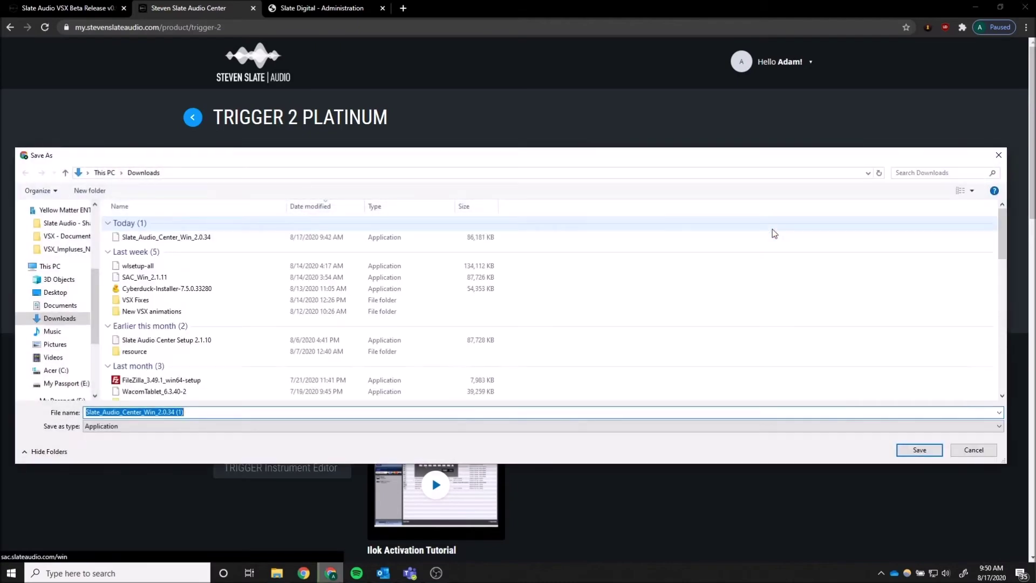
click(912, 451)
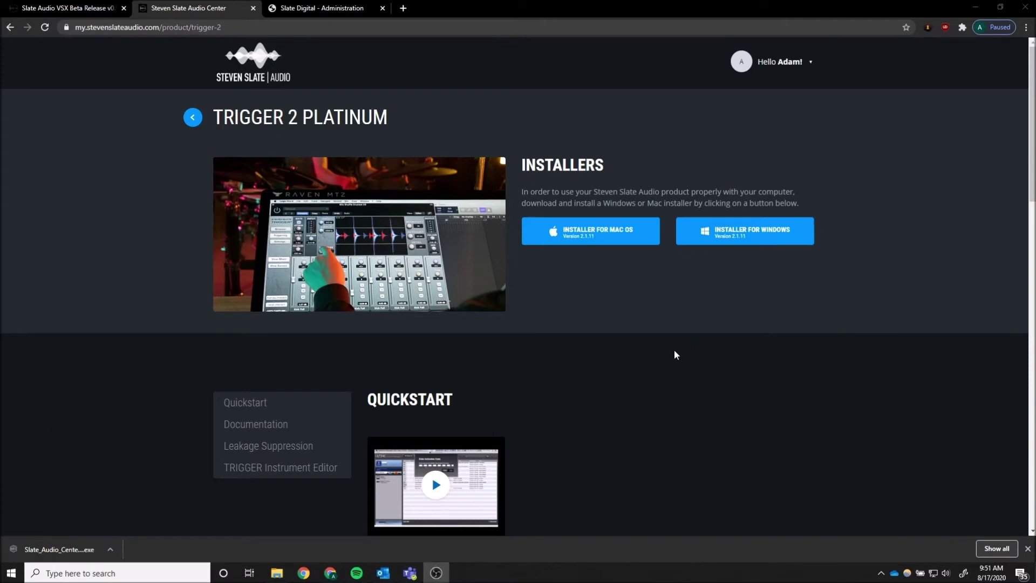
Step: Run the downloaded installer, accept the license agreement, and install Slate Audio Center
click(54, 549)
click(560, 300)
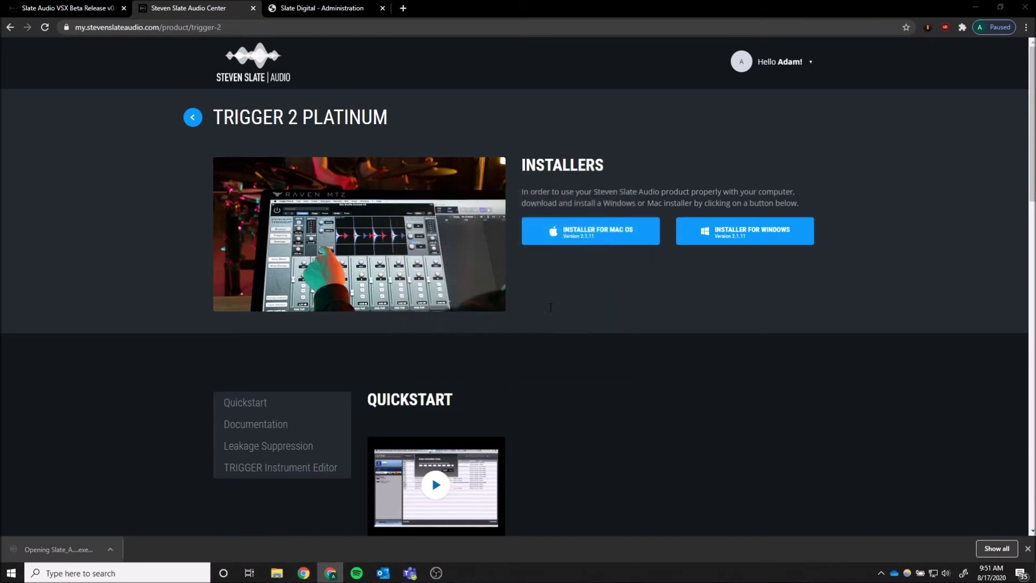
click(573, 373)
click(577, 373)
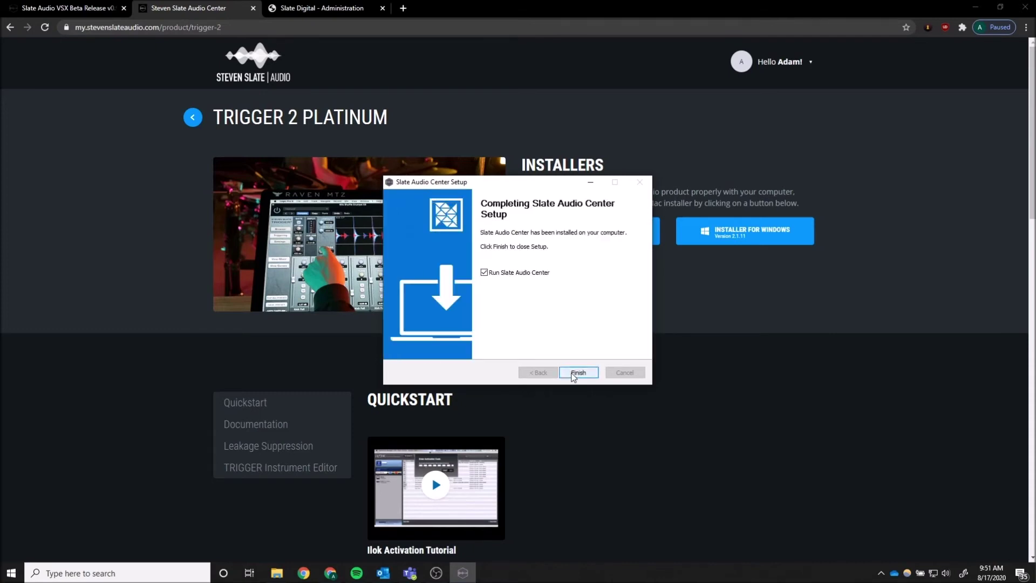
Step: Bring the Setup Completing page forward, keeping Run Slate Audio Center checked
click(575, 373)
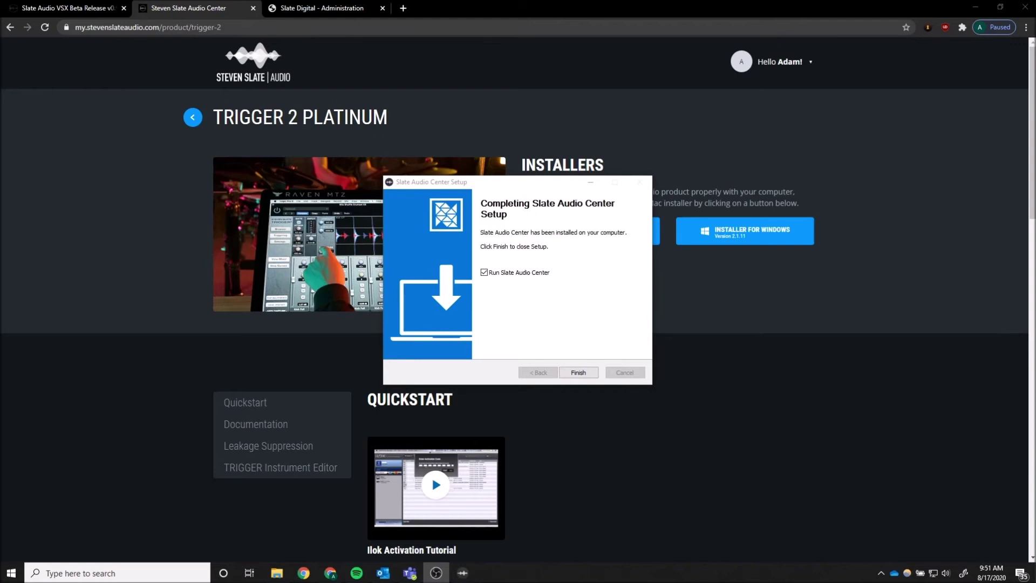
click(578, 372)
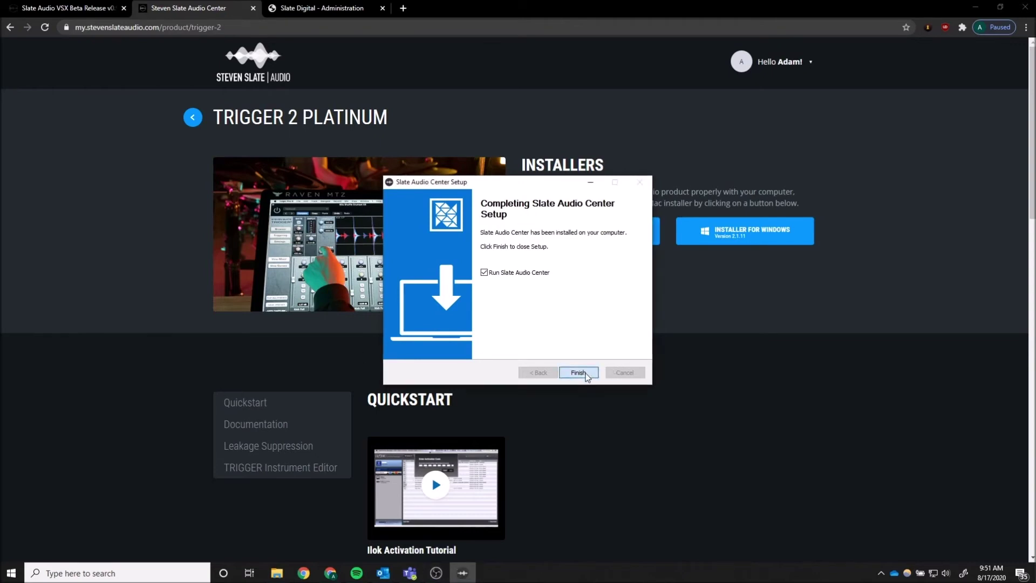
Step: Finish setup, sign in with the account e-mail and password, and open Trigger 2 Platinum
click(585, 373)
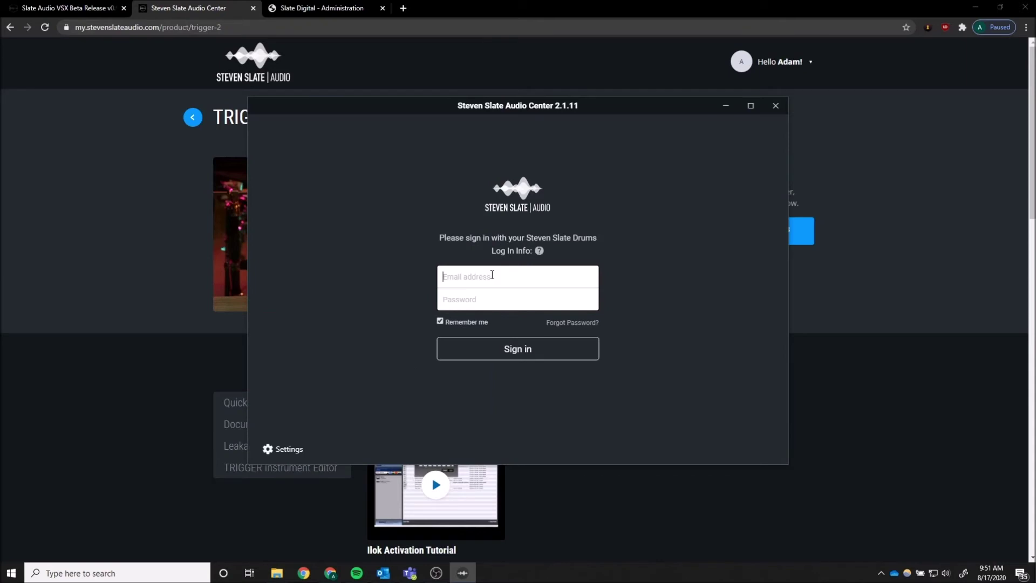
key(ctrl+v)
click(492, 302)
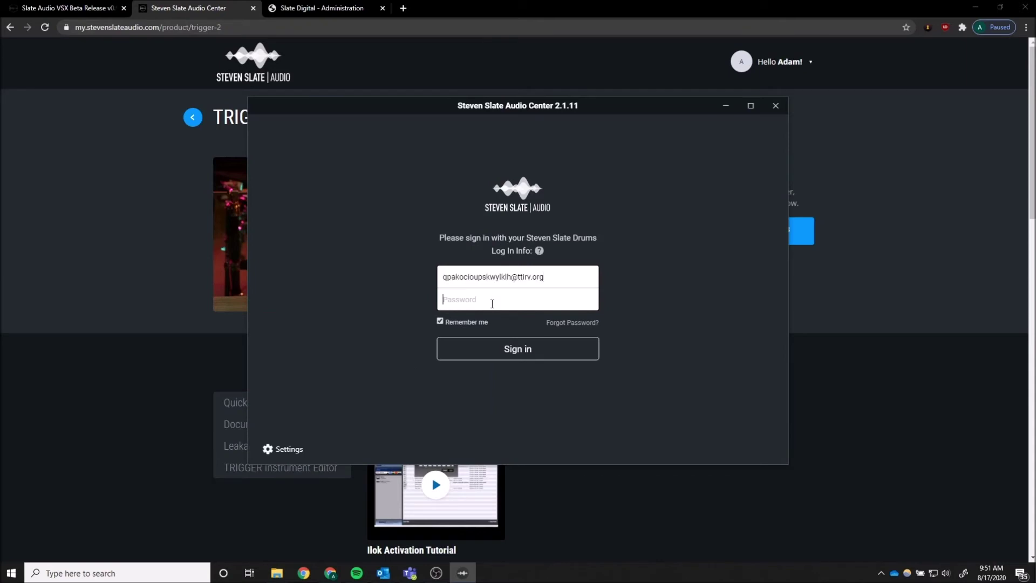
text(••••••••••••)
key(Return)
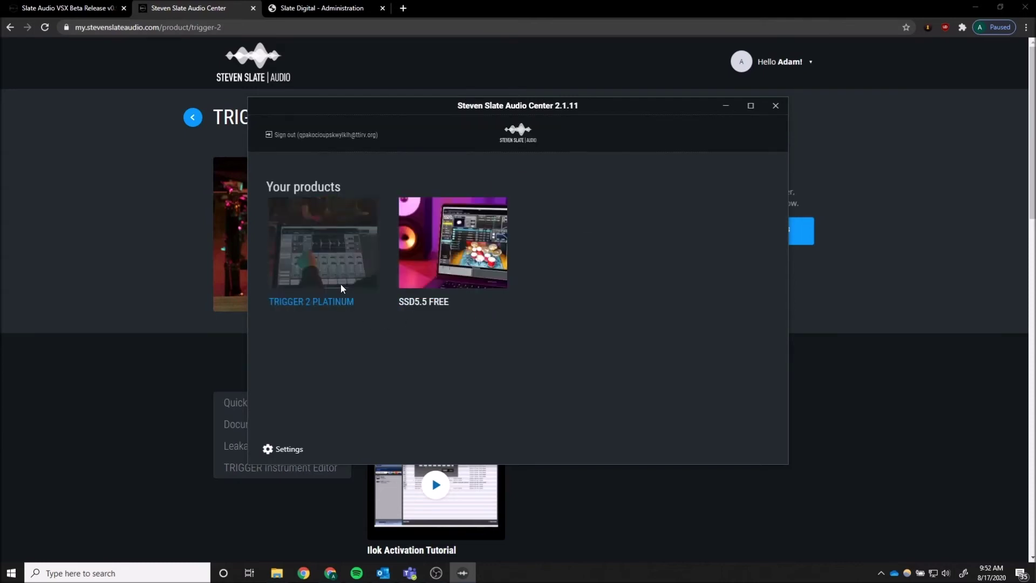
click(342, 274)
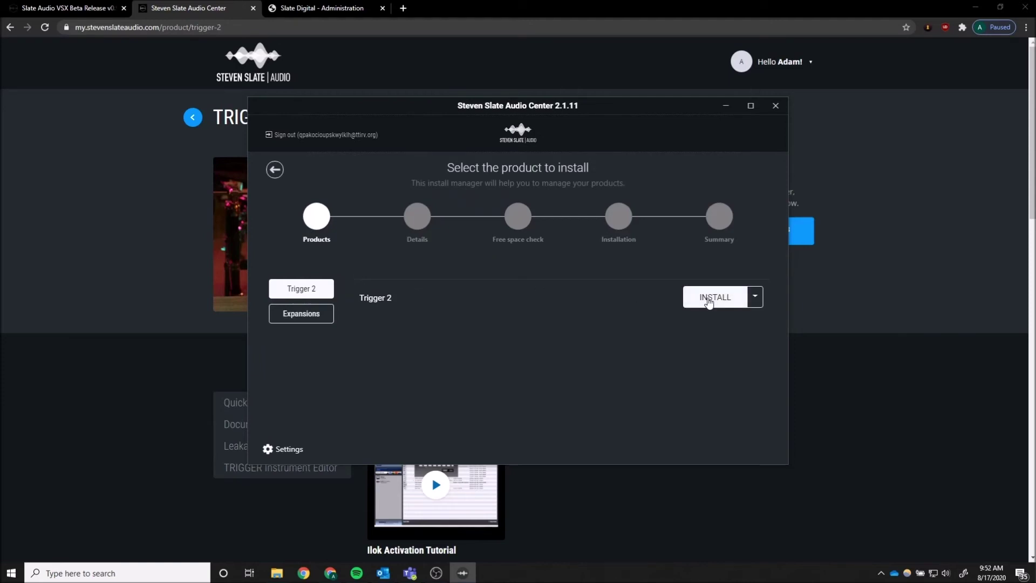
Step: Install Trigger 2 with its Trigger2Library folder on E:, then return to the product list
click(709, 300)
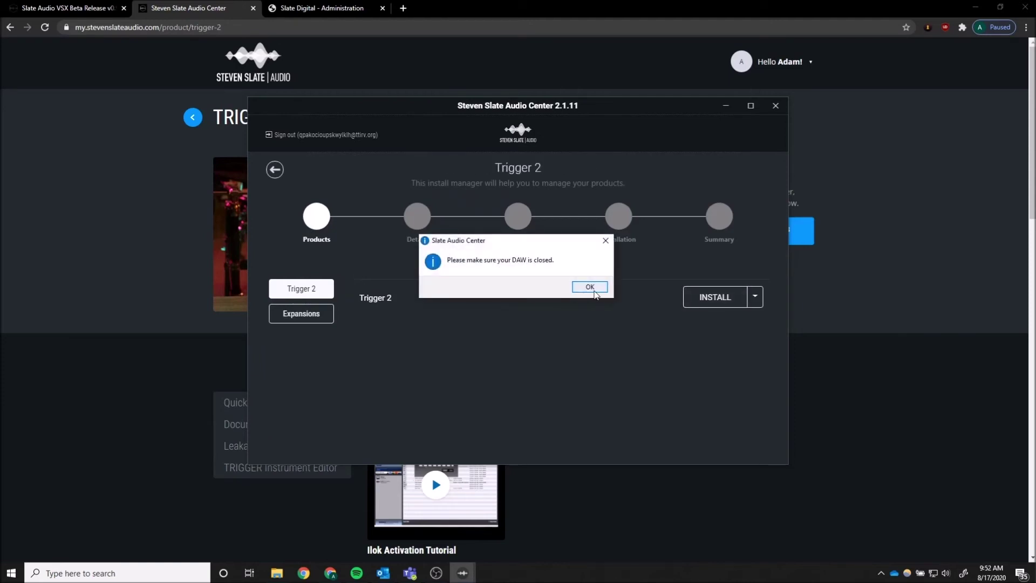
click(595, 291)
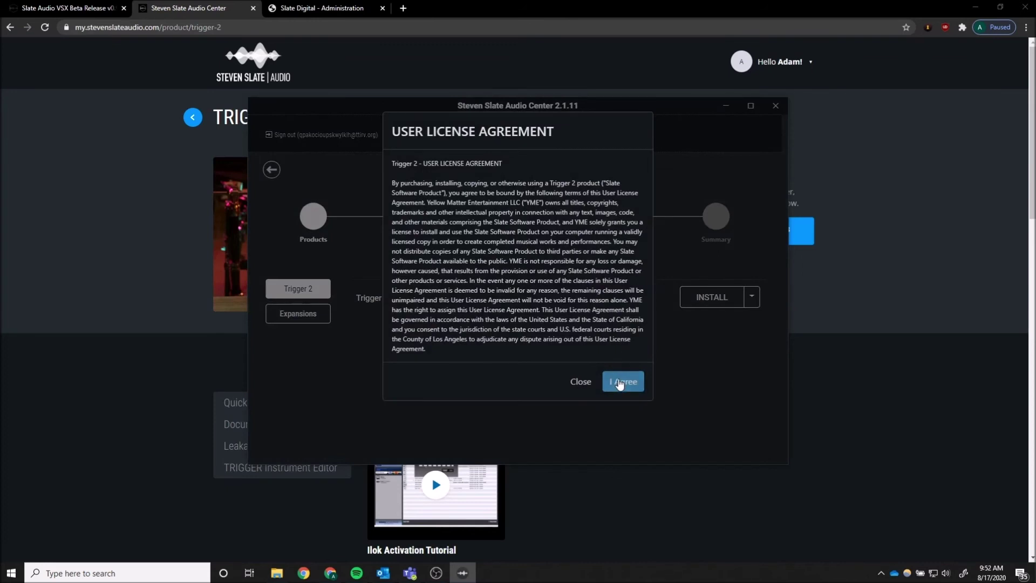
click(620, 383)
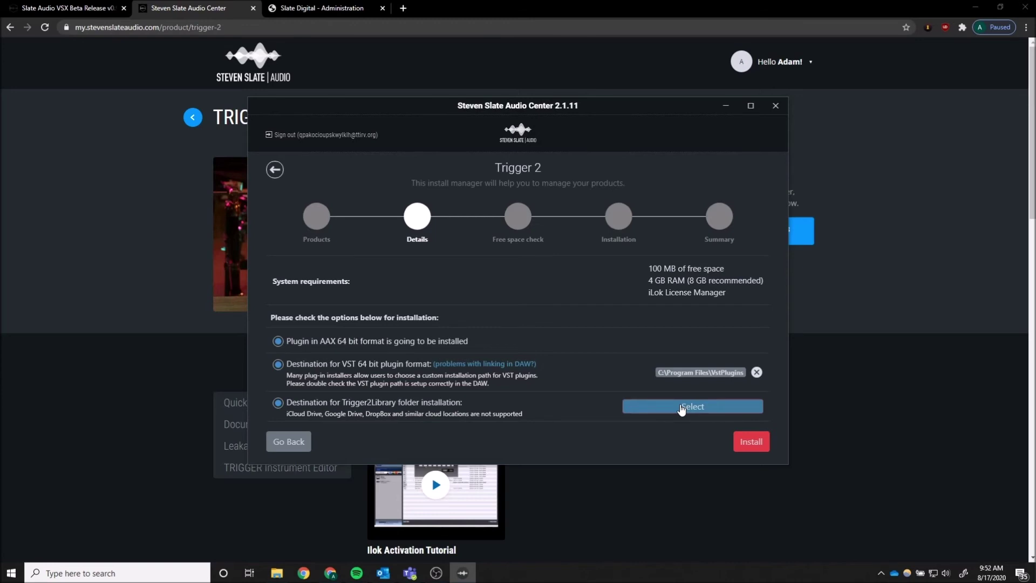
click(682, 408)
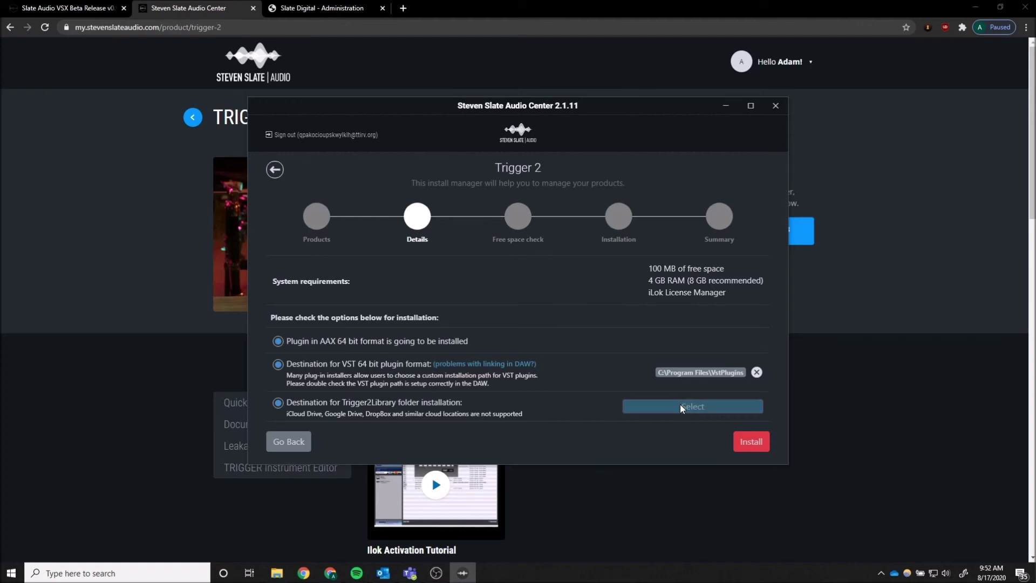
click(745, 388)
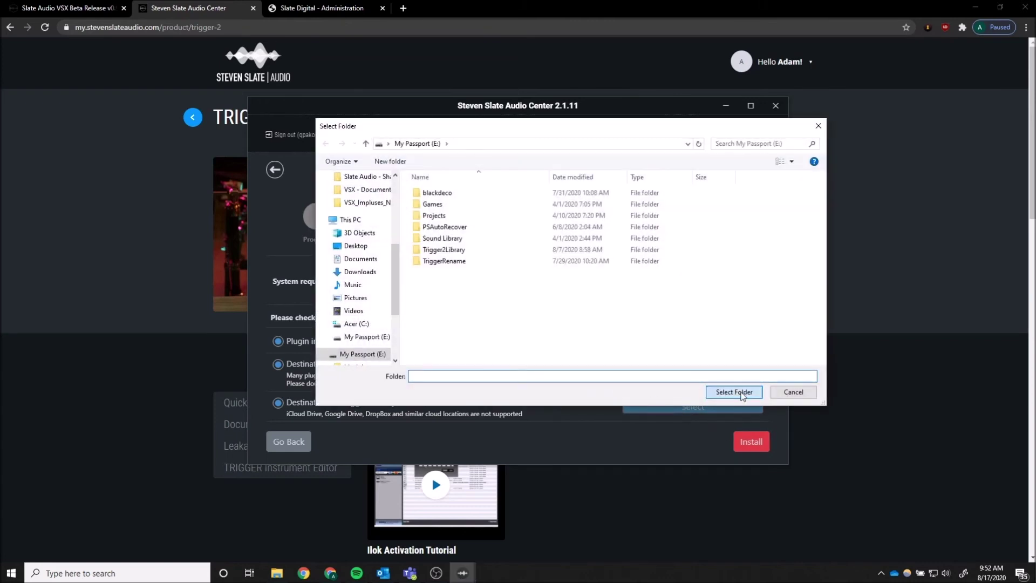
click(757, 446)
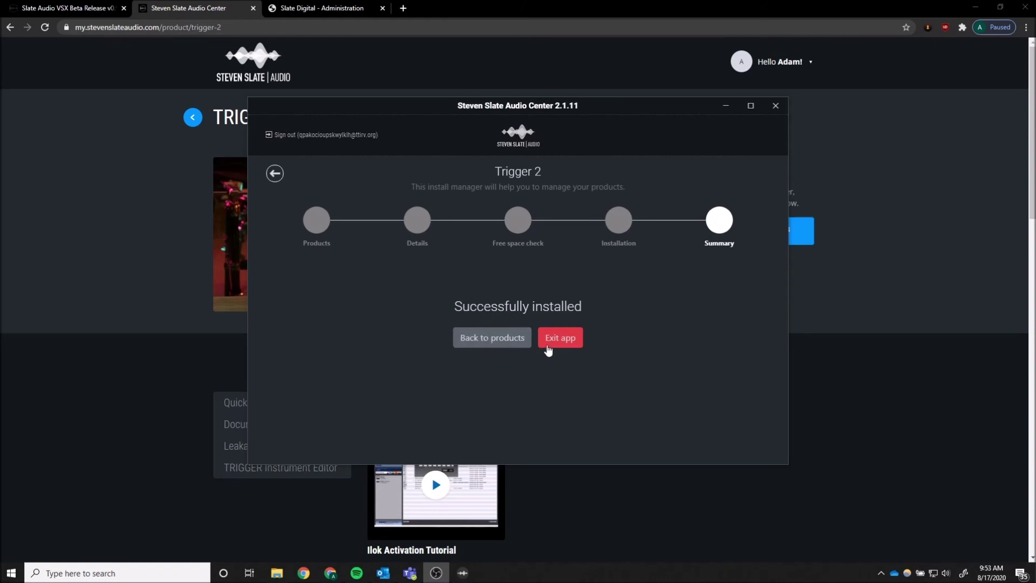
click(496, 346)
click(496, 346)
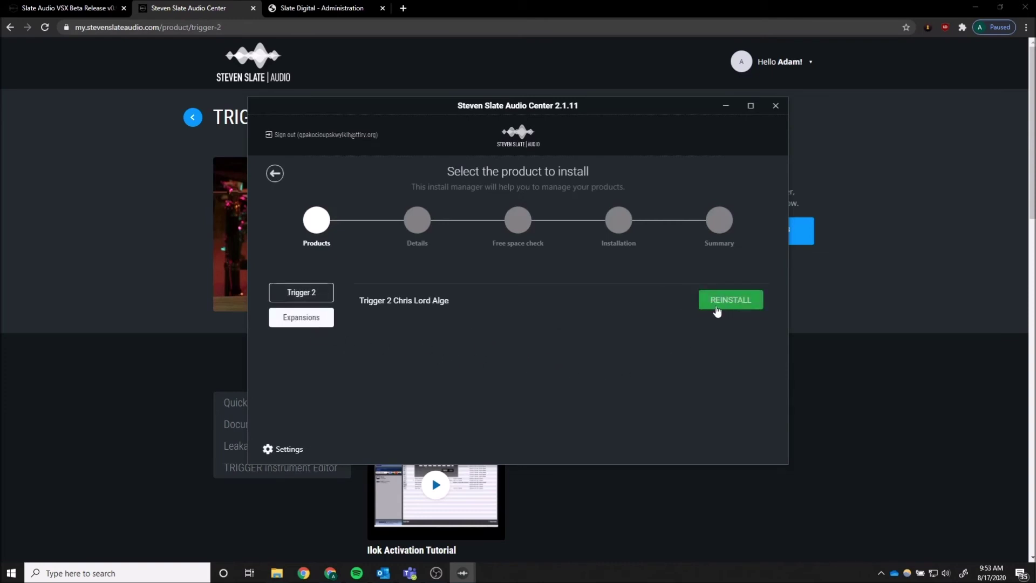
Step: Reinstall the Trigger 2 Chris Lord Alge expansion, accepting the notice and license agreement
click(717, 308)
click(591, 287)
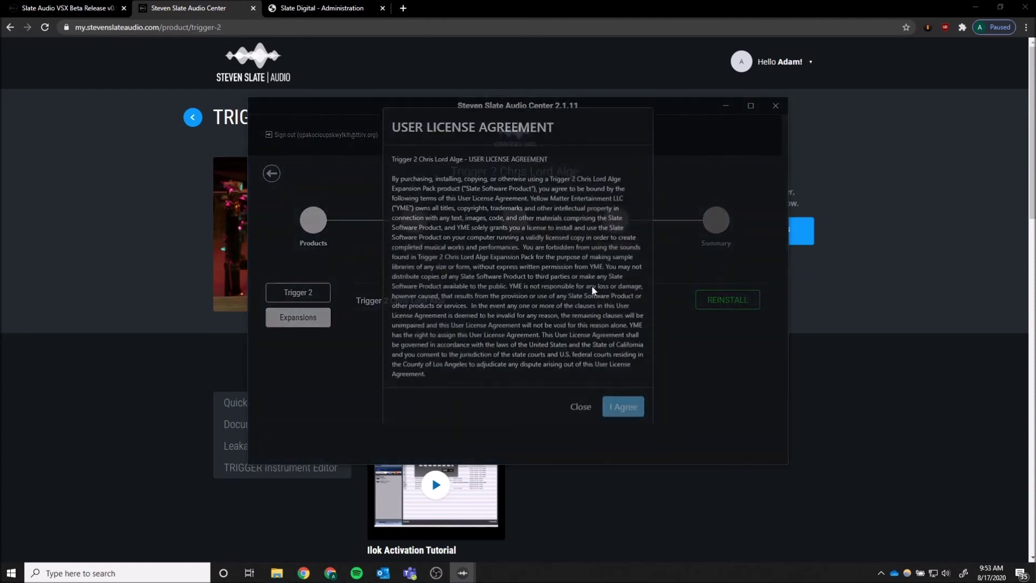
click(623, 406)
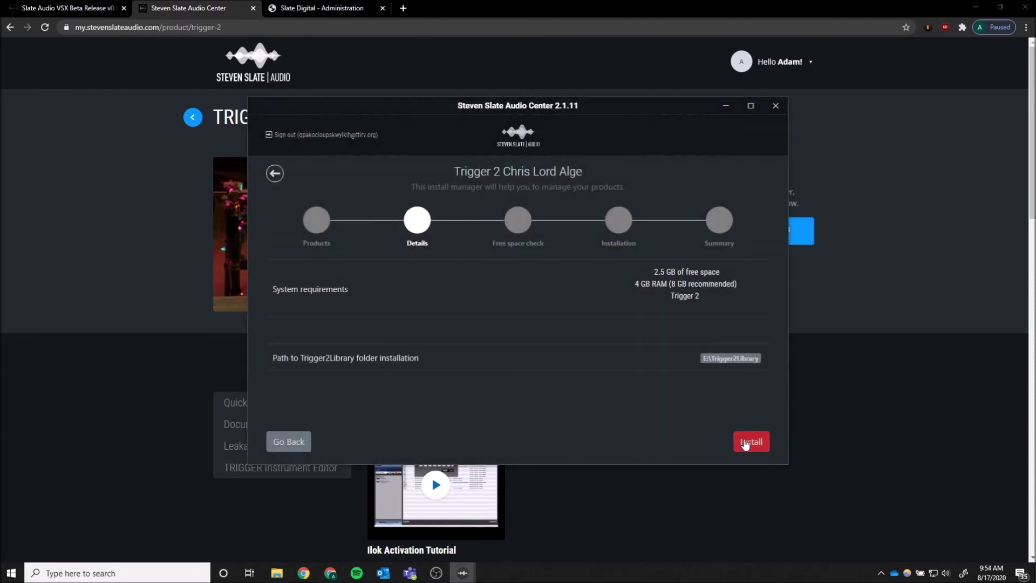
click(745, 444)
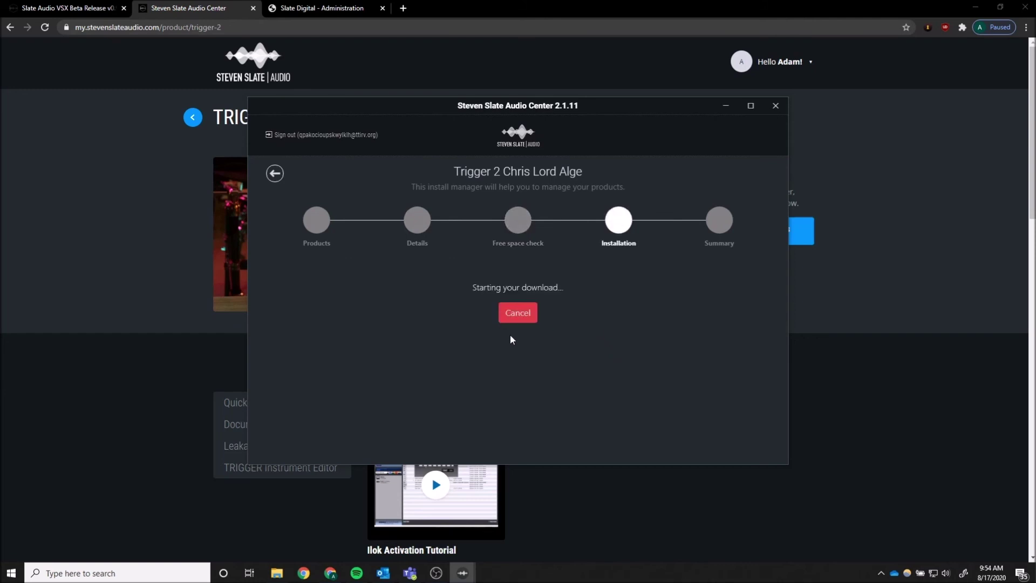
click(515, 323)
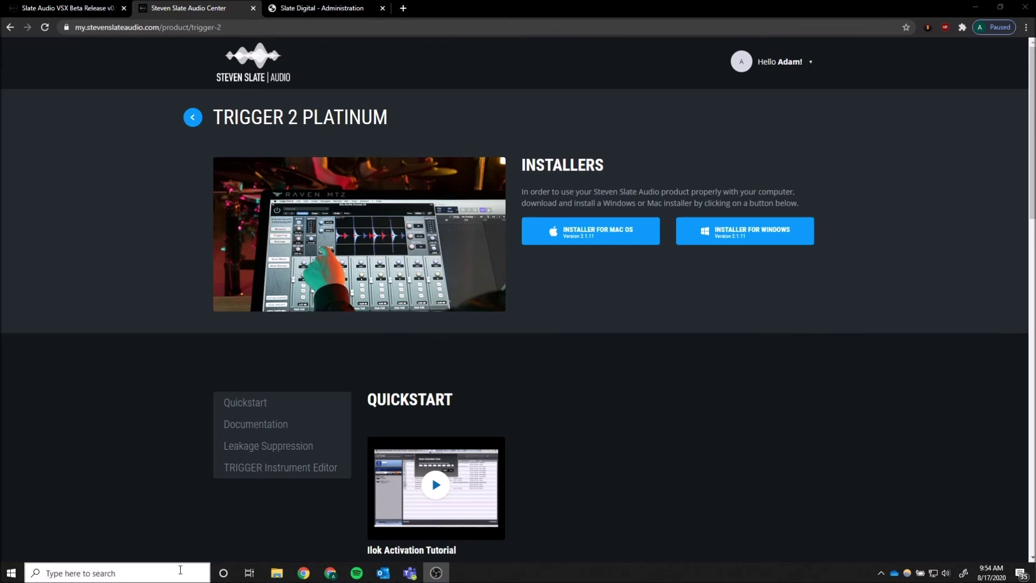
Step: Launch Ableton Live 10 Suite from Windows search
click(180, 570)
text(able)
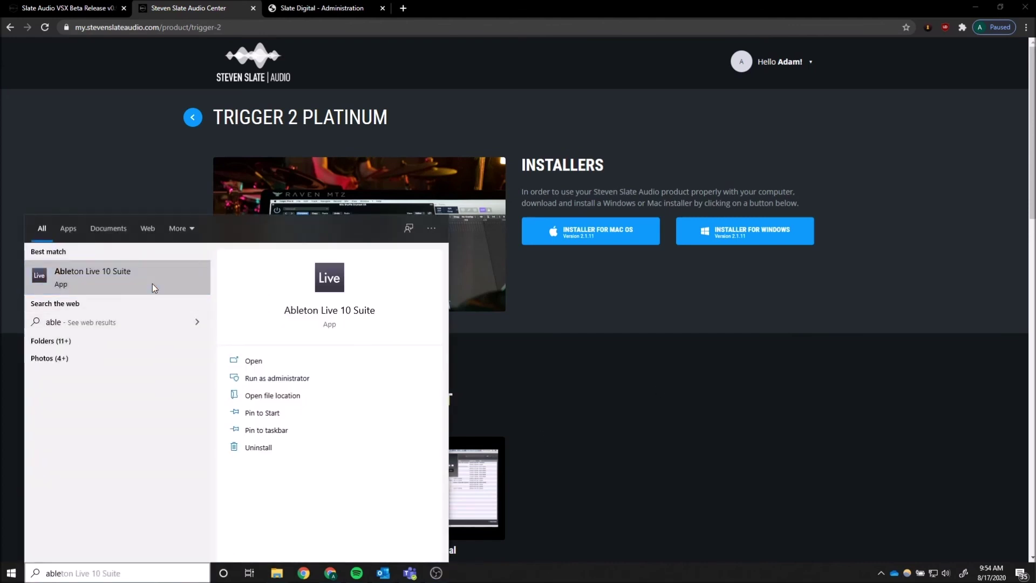
click(154, 287)
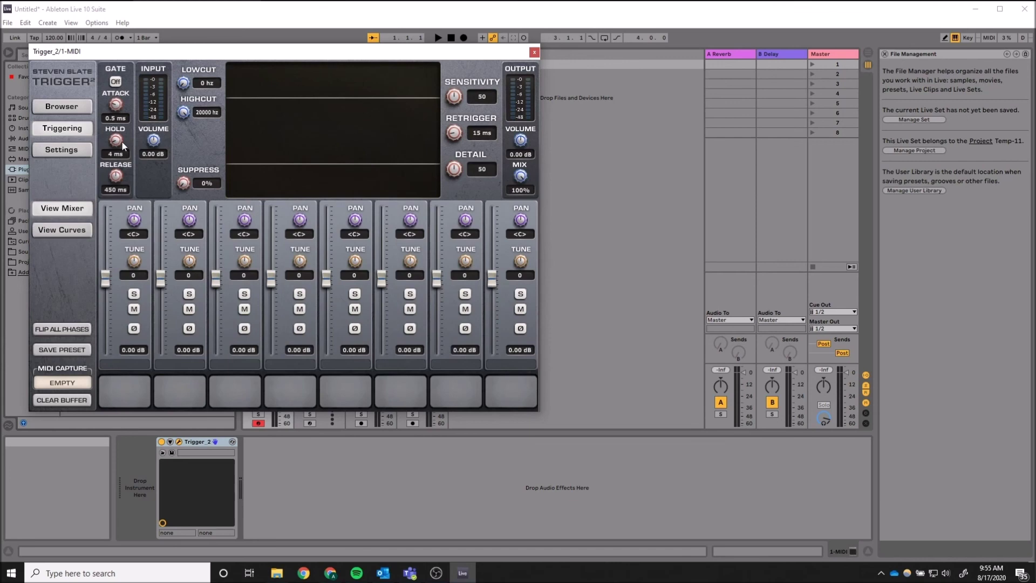
Step: Open Trigger 2's Settings to check the E:\Trigger2Library base directory and license file
click(69, 152)
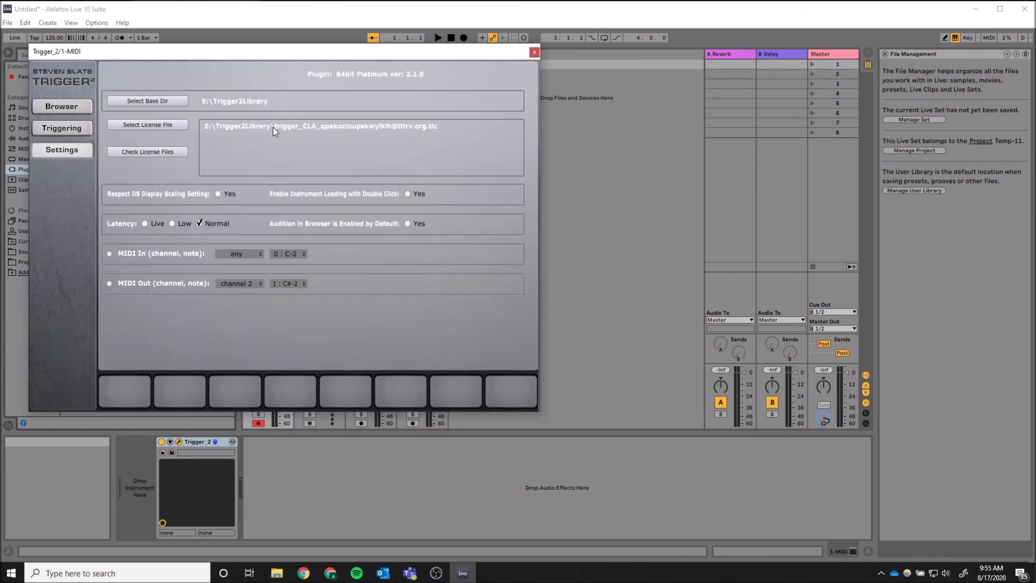